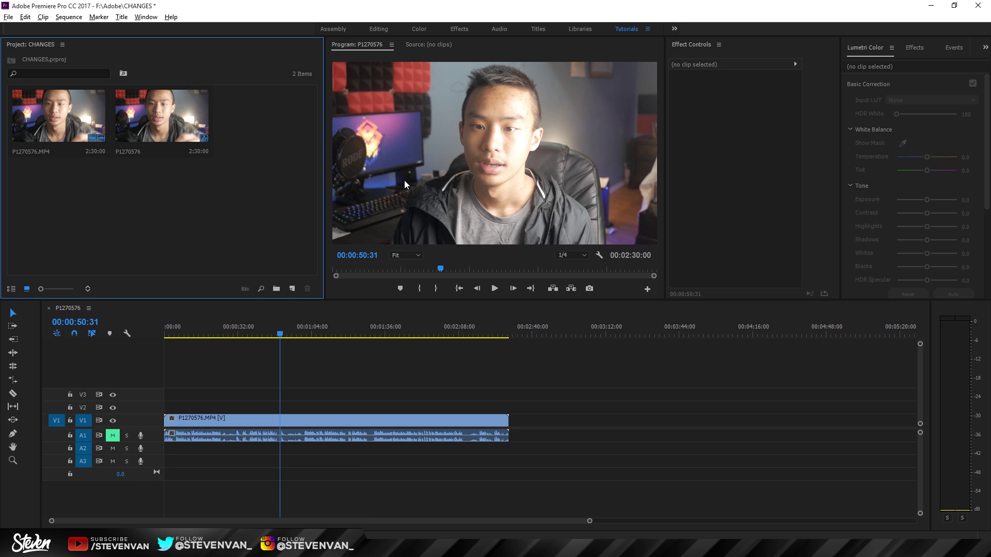
# - Create a new adjustment layer with its default settings
pyautogui.click(292, 289)
pyautogui.click(313, 326)
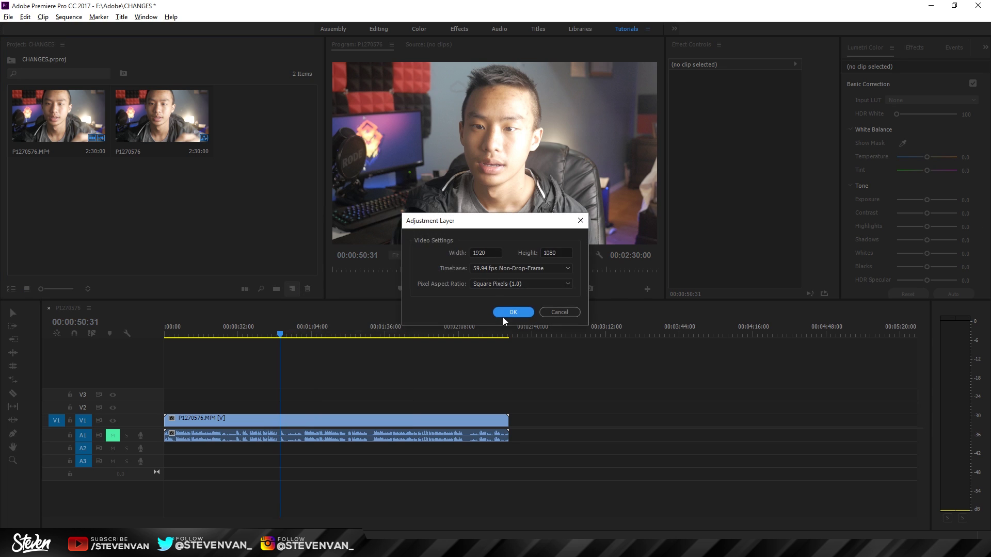
pyautogui.click(504, 313)
# - Place the adjustment layer on V3 above the webcam clip, then preview to about 1:19
pyautogui.moveTo(261, 119); pyautogui.dragTo(508, 407)
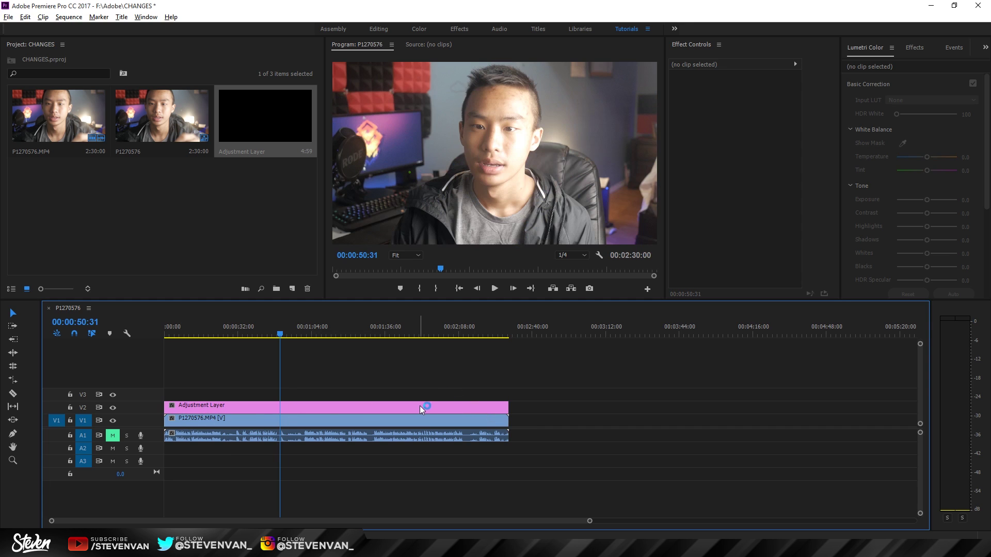
pyautogui.moveTo(357, 407); pyautogui.dragTo(299, 397)
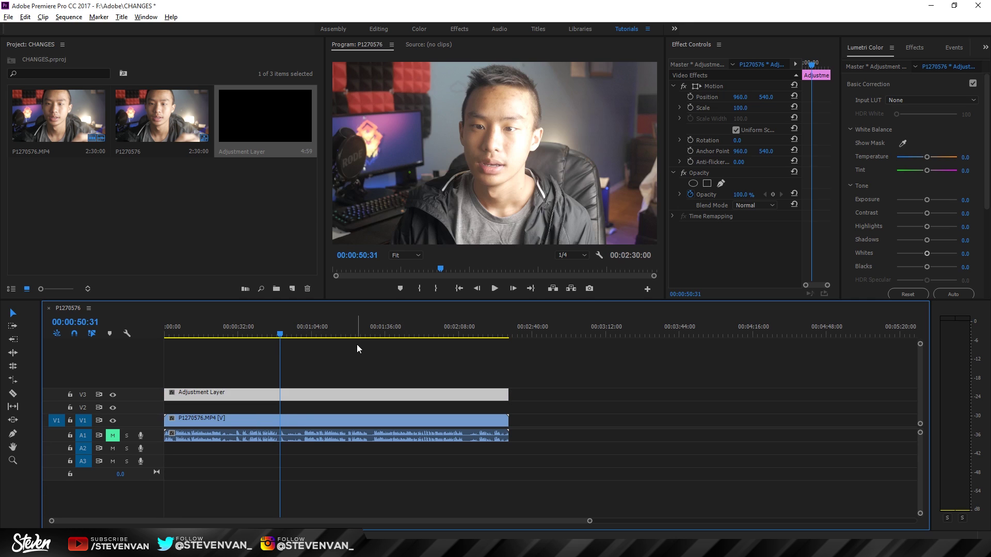
pyautogui.press('space')
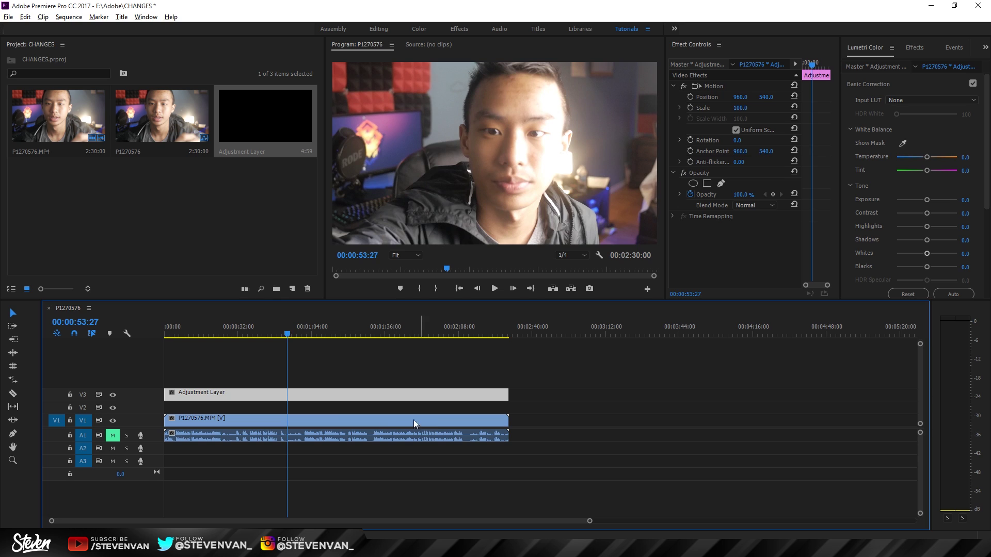
pyautogui.moveTo(327, 326); pyautogui.dragTo(346, 325)
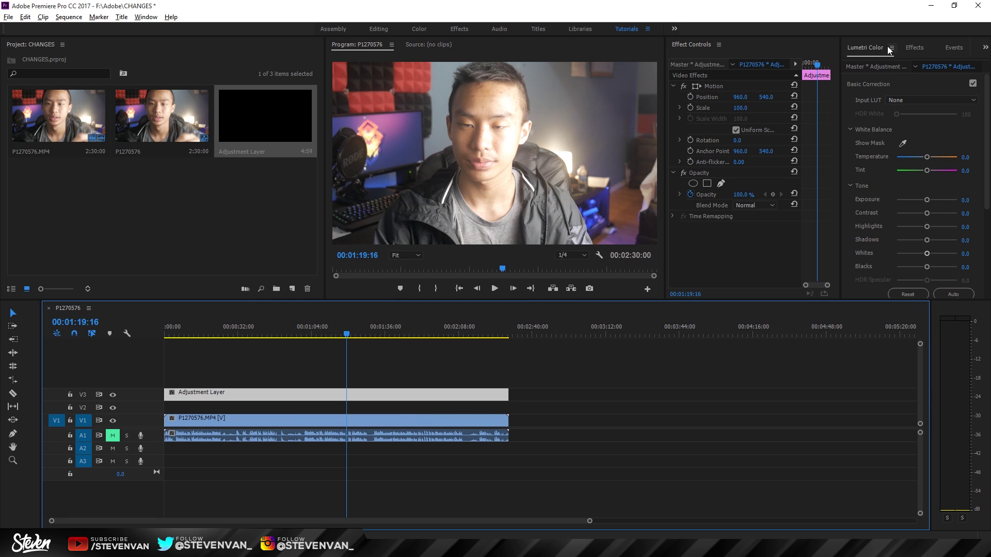
# - Show the Lumetri Color panel for the adjustment layer with its Creative section expanded
pyautogui.click(146, 17)
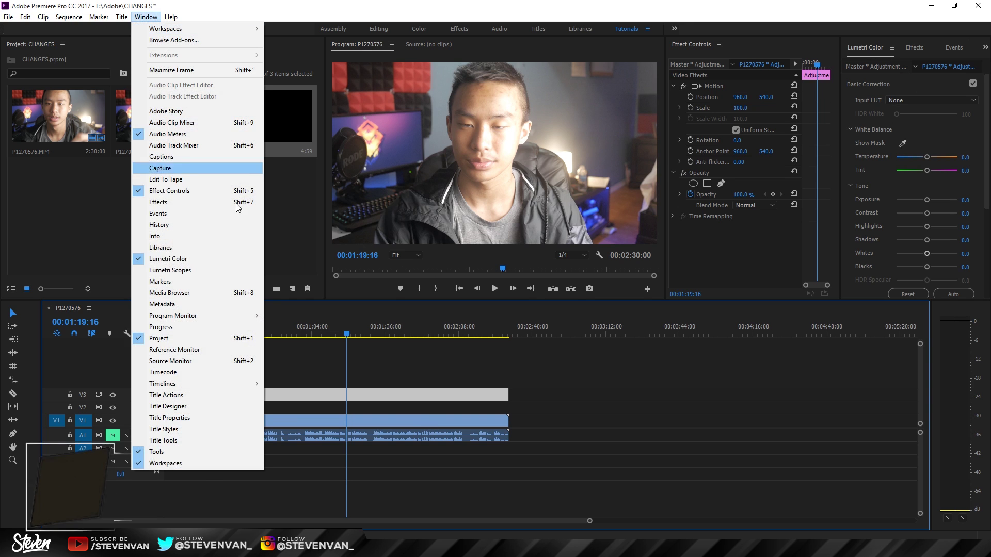
pyautogui.click(204, 259)
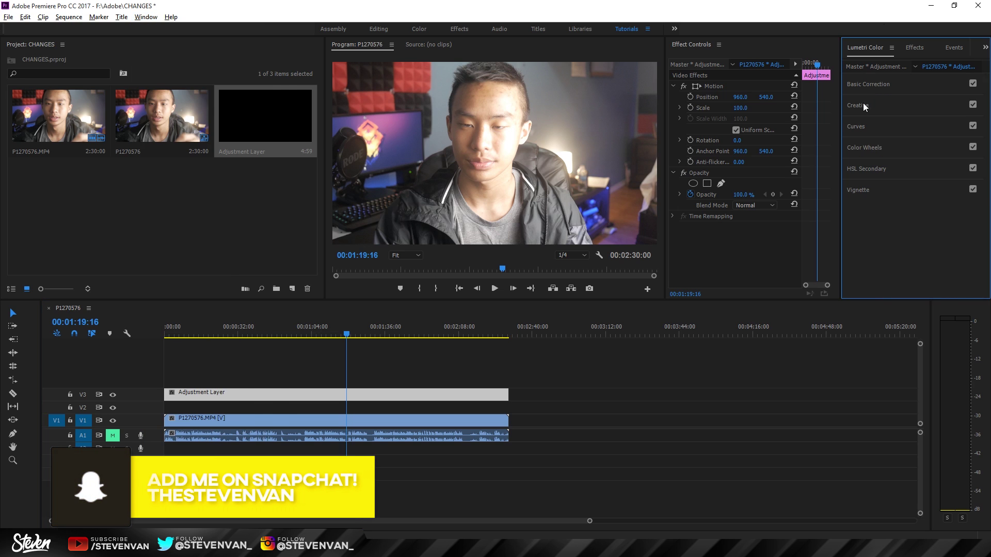
pyautogui.click(857, 105)
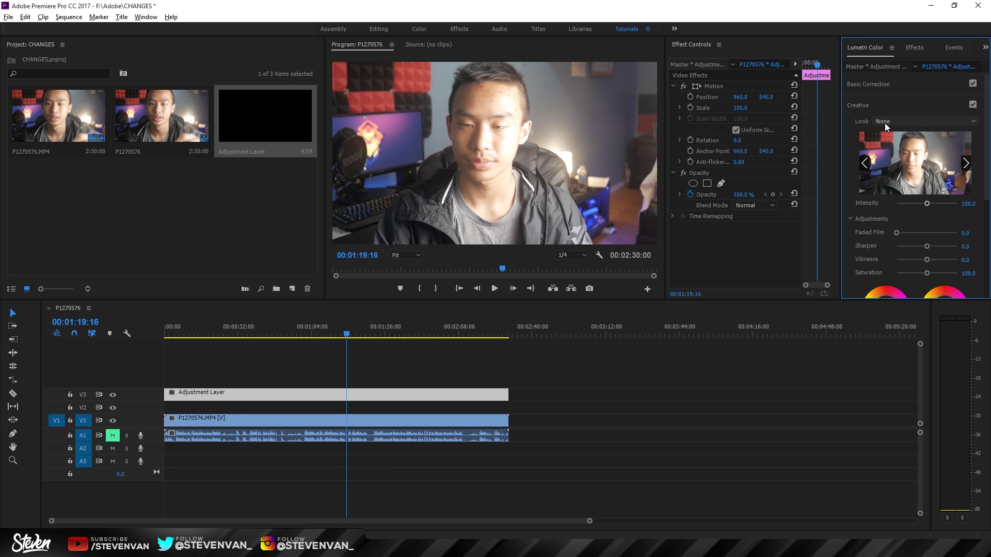
pyautogui.scroll(-1, 877, 88)
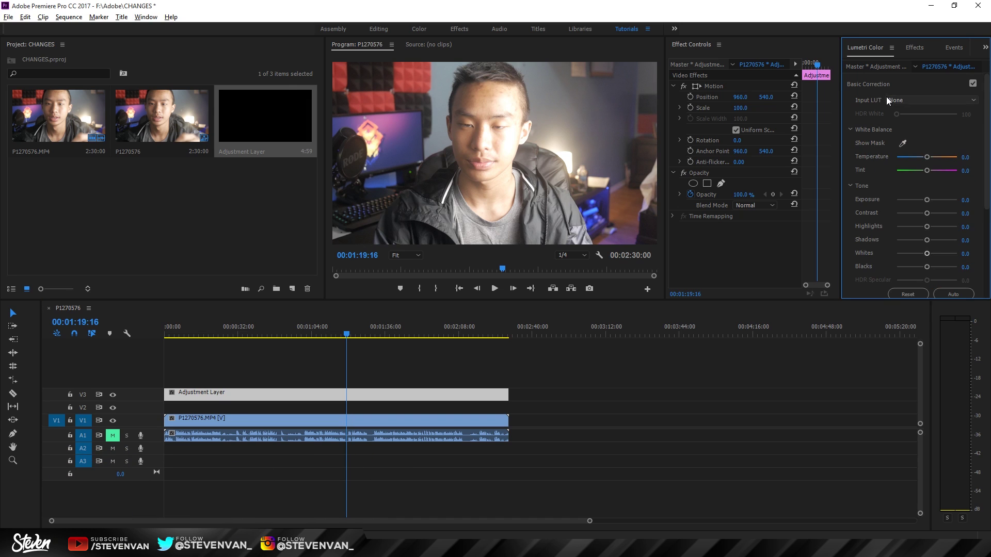
pyautogui.click(881, 90)
pyautogui.click(876, 105)
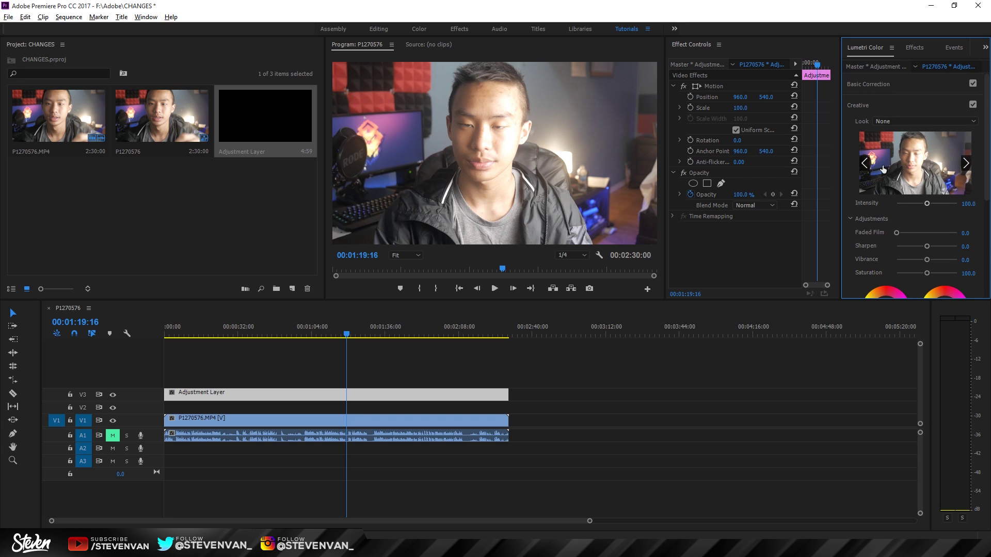
pyautogui.click(894, 124)
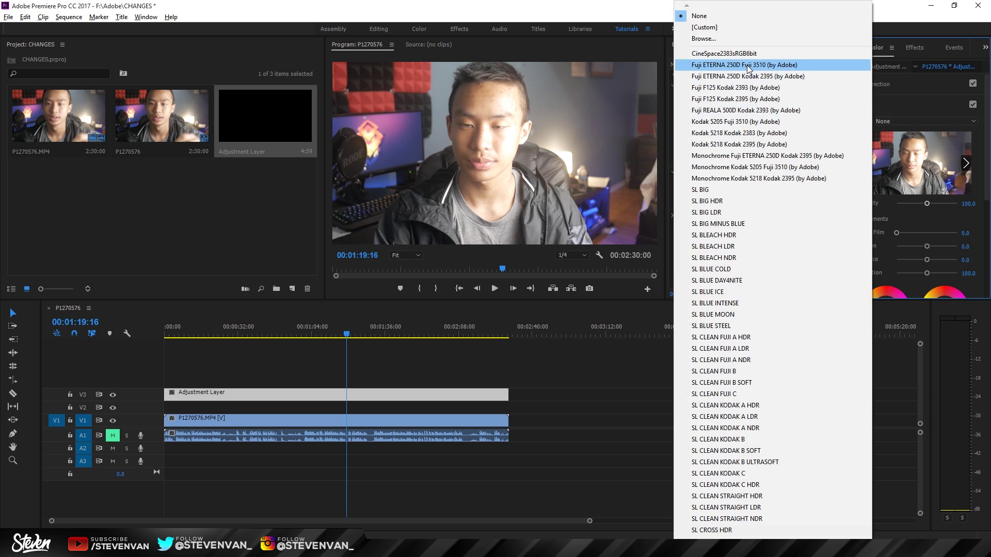
# - Pick Fuji ETERNA 250D Fuji 3510 as the Creative look
pyautogui.click(747, 65)
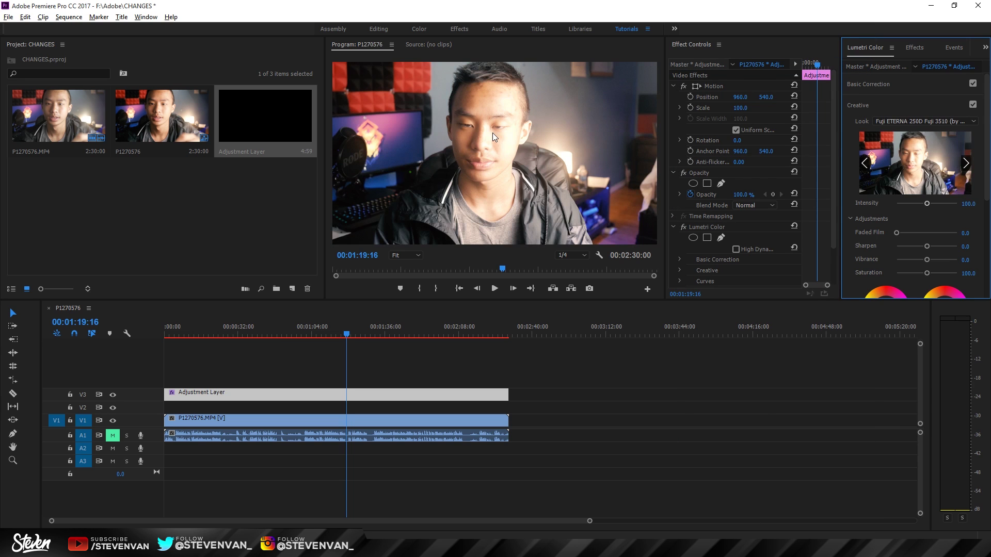
pyautogui.click(908, 121)
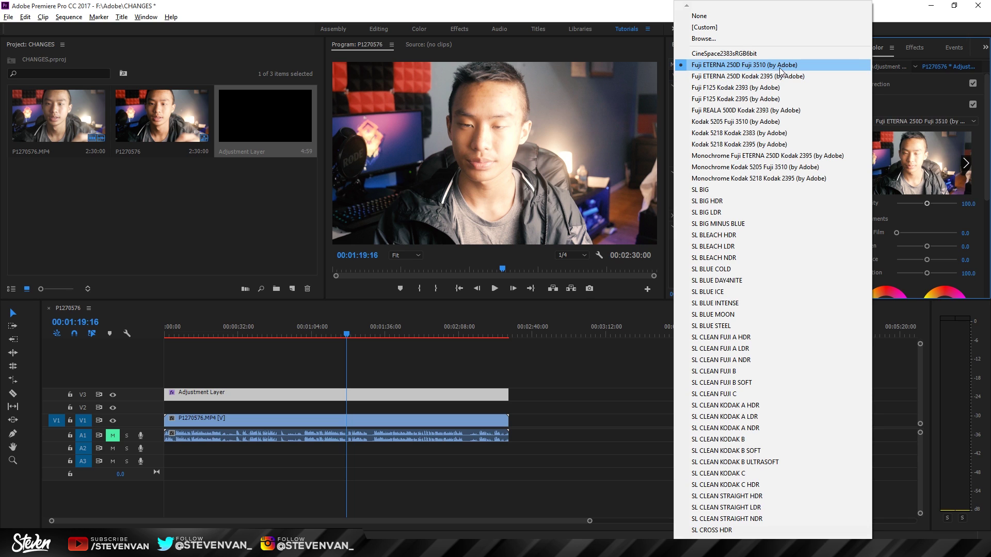
pyautogui.click(883, 117)
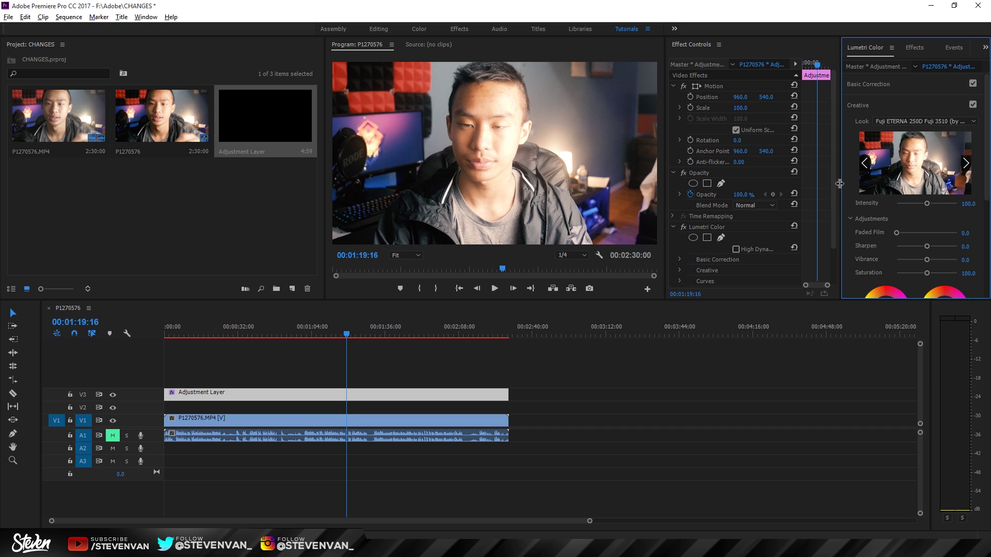
pyautogui.click(894, 87)
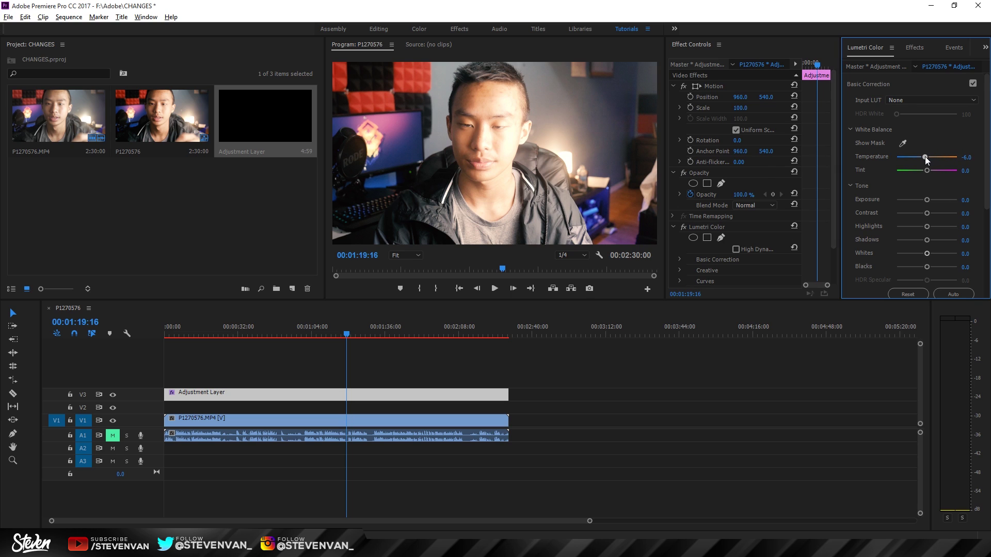
# - Cool Temperature to -23.1, keep Exposure at 0, drop Whites to -11.1, then go to 00:01:31:10
pyautogui.moveTo(925, 157); pyautogui.dragTo(923, 157)
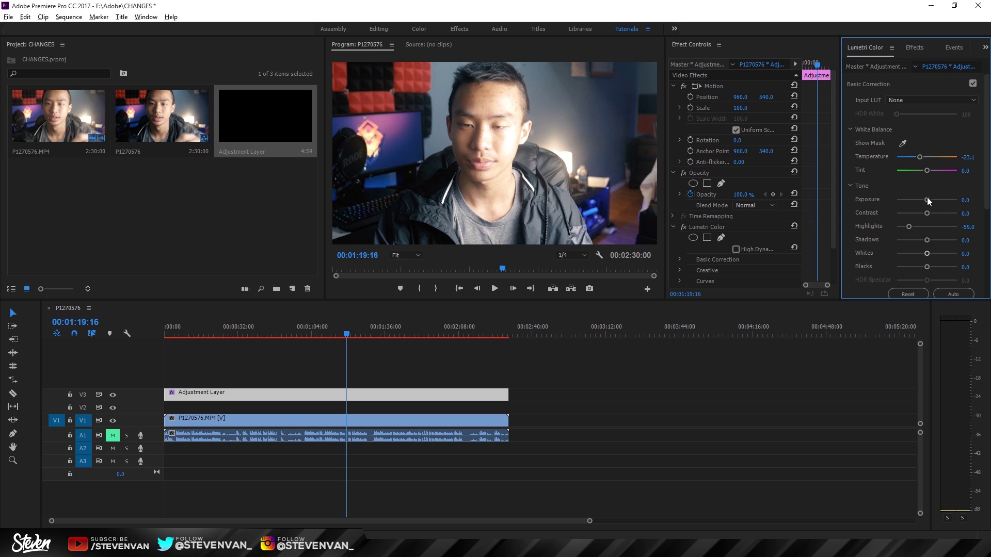
pyautogui.moveTo(926, 201); pyautogui.dragTo(924, 200)
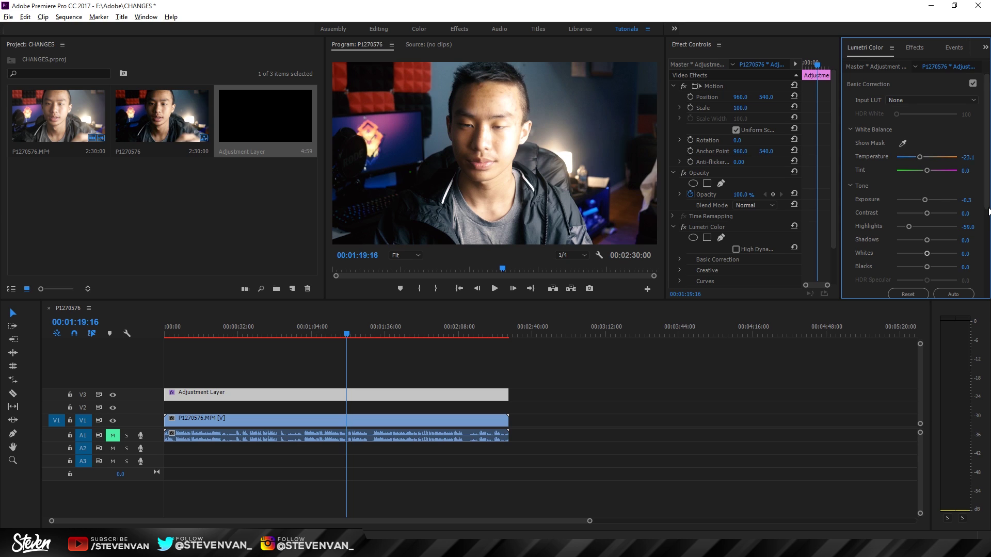
pyautogui.moveTo(971, 200); pyautogui.dragTo(972, 200)
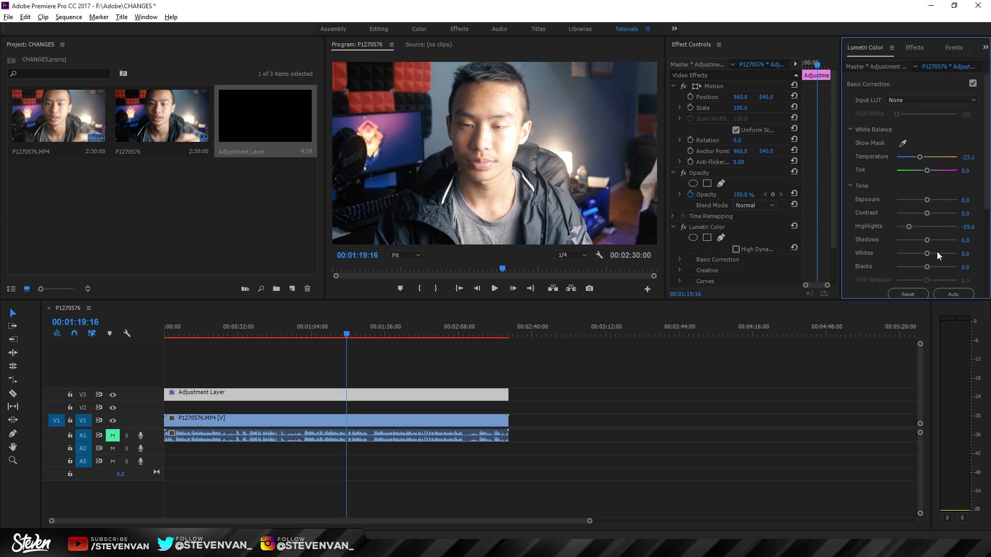
pyautogui.moveTo(927, 254); pyautogui.dragTo(922, 254)
pyautogui.moveTo(344, 336); pyautogui.dragTo(373, 336)
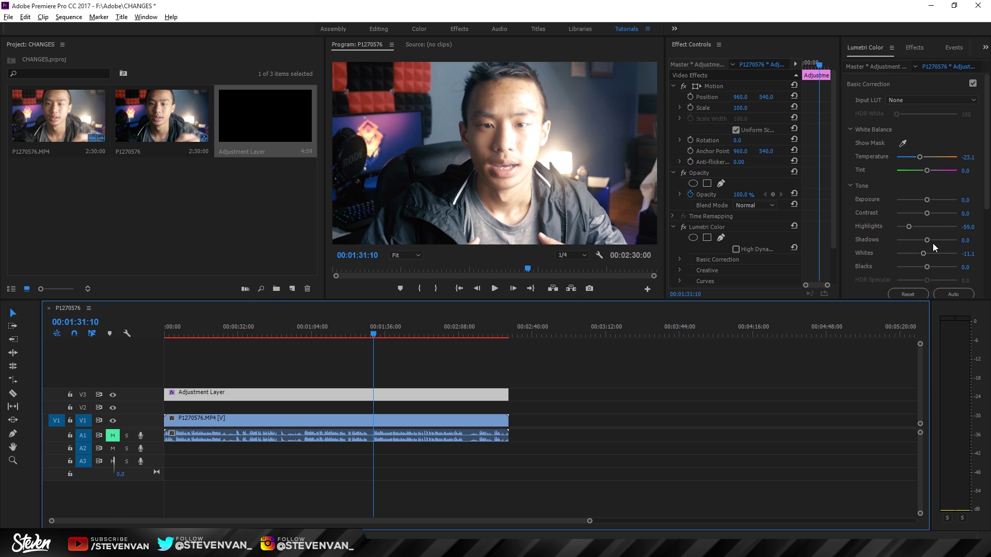
# - Lift Shadows to 36.8, set Exposure to -0.4 and raise Contrast to 41.9
pyautogui.moveTo(932, 243); pyautogui.dragTo(928, 243)
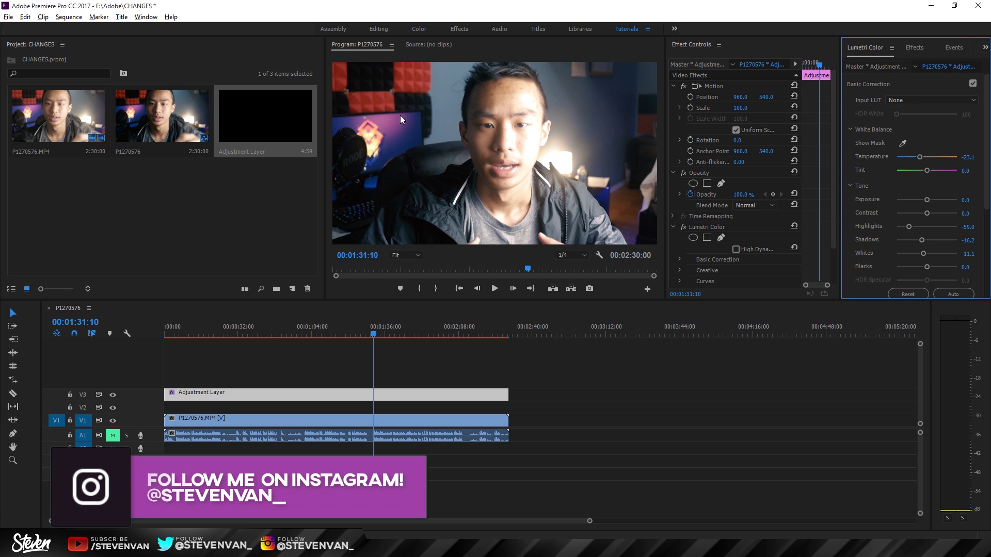
pyautogui.moveTo(922, 240); pyautogui.dragTo(929, 240)
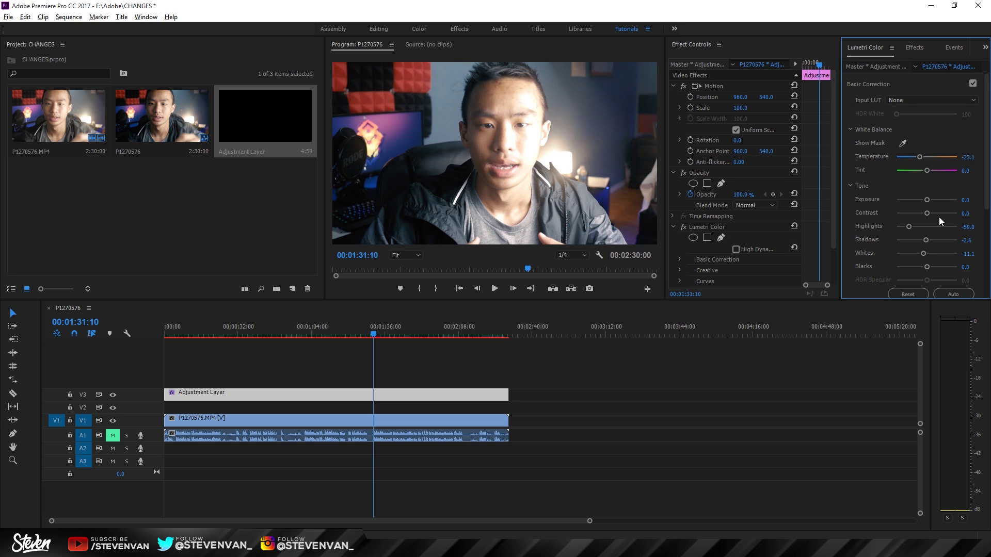
pyautogui.moveTo(927, 199); pyautogui.dragTo(924, 200)
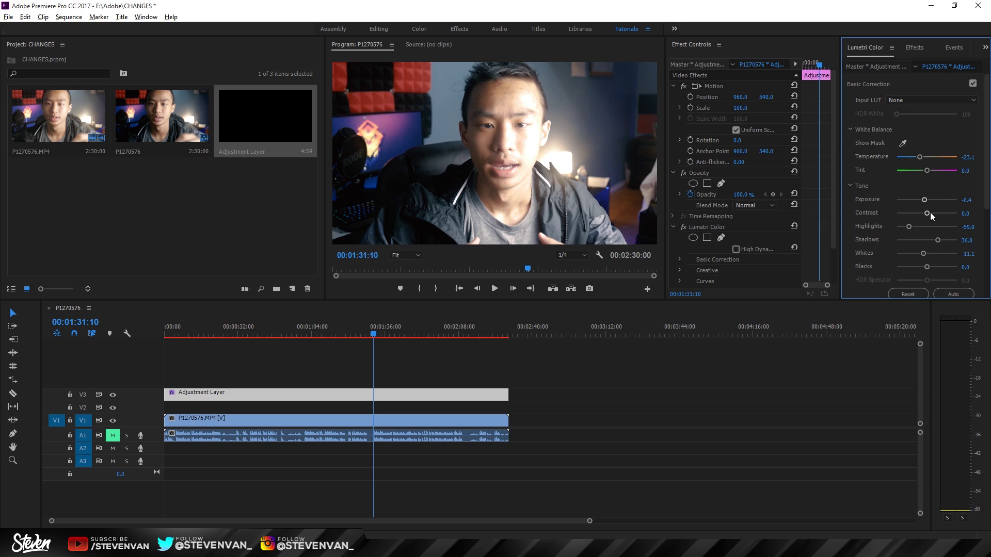
pyautogui.moveTo(930, 212); pyautogui.dragTo(939, 216)
pyautogui.click(865, 88)
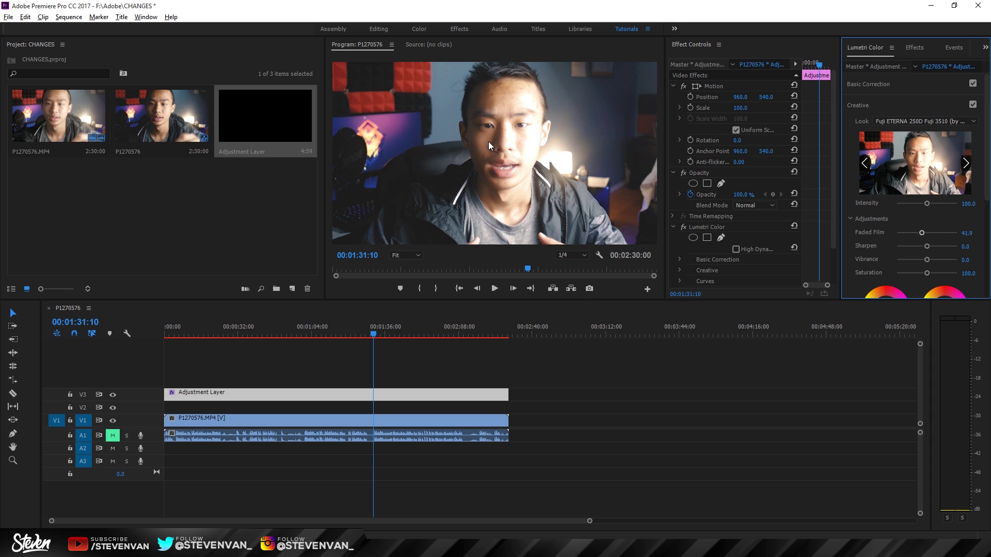
# - Drag the Creative Faded Film slider up to 64.1
pyautogui.moveTo(922, 233); pyautogui.dragTo(935, 234)
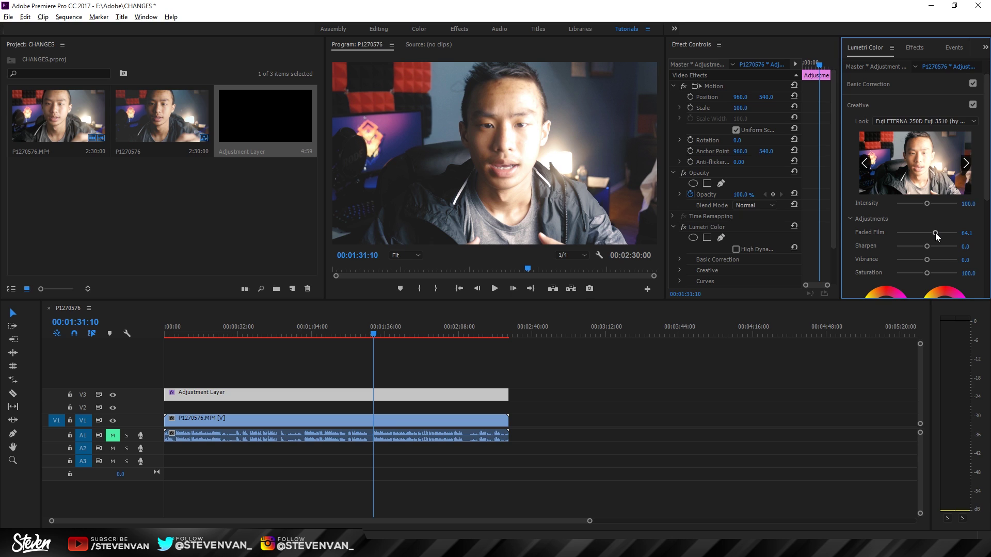
pyautogui.click(883, 94)
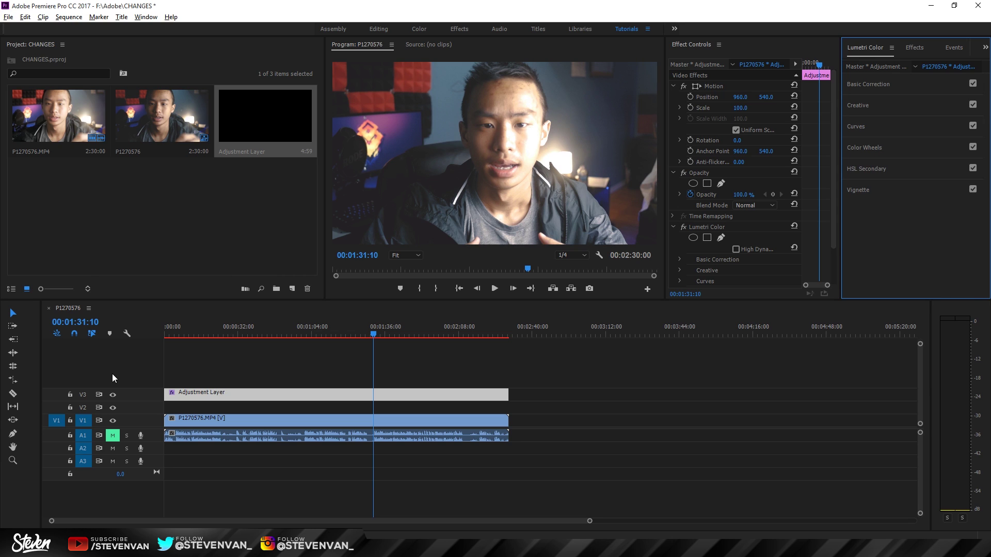
# - Toggle the V3 track output repeatedly to compare the footage with and without the grade
pyautogui.click(113, 395)
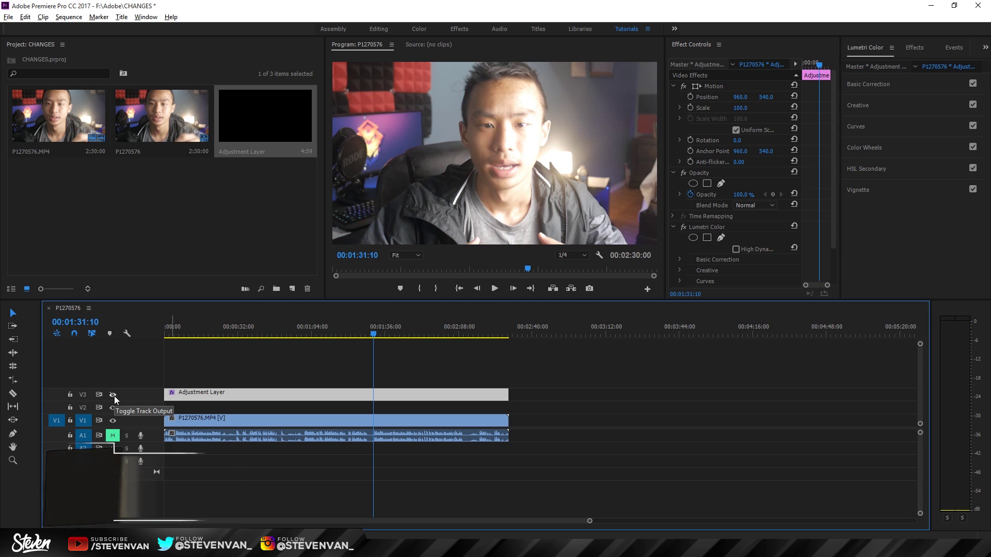
pyautogui.click(113, 395)
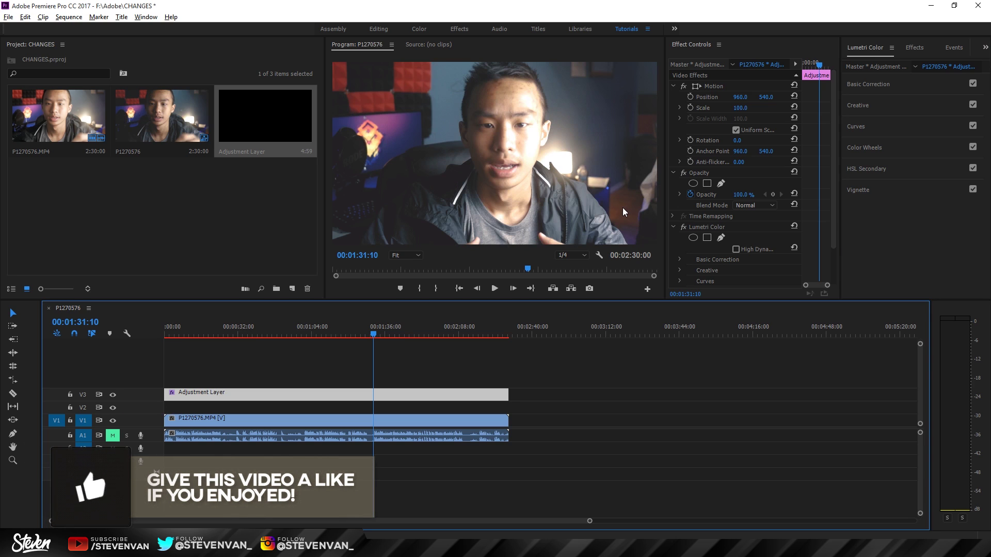
pyautogui.click(111, 394)
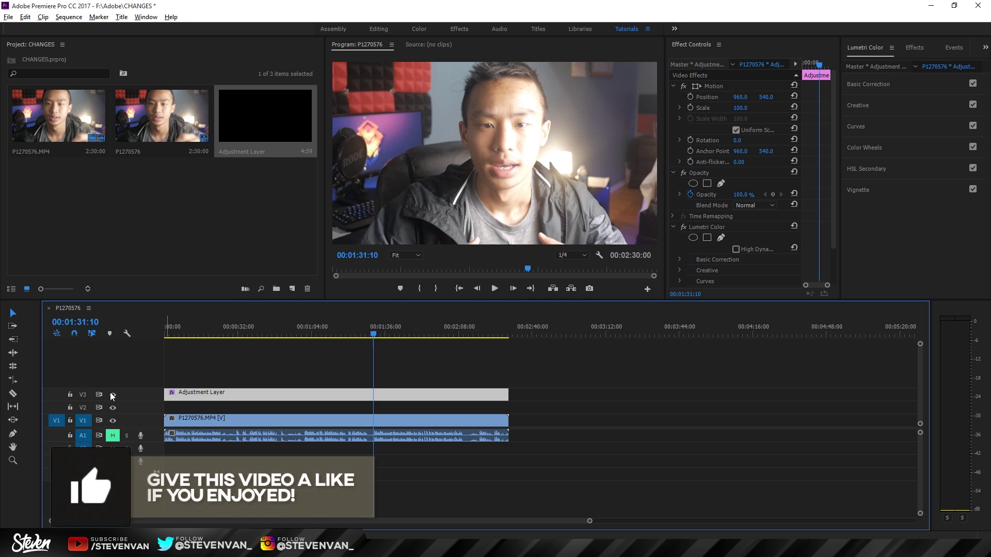
pyautogui.click(111, 394)
pyautogui.click(111, 393)
pyautogui.click(111, 393)
pyautogui.click(111, 393)
pyautogui.click(111, 394)
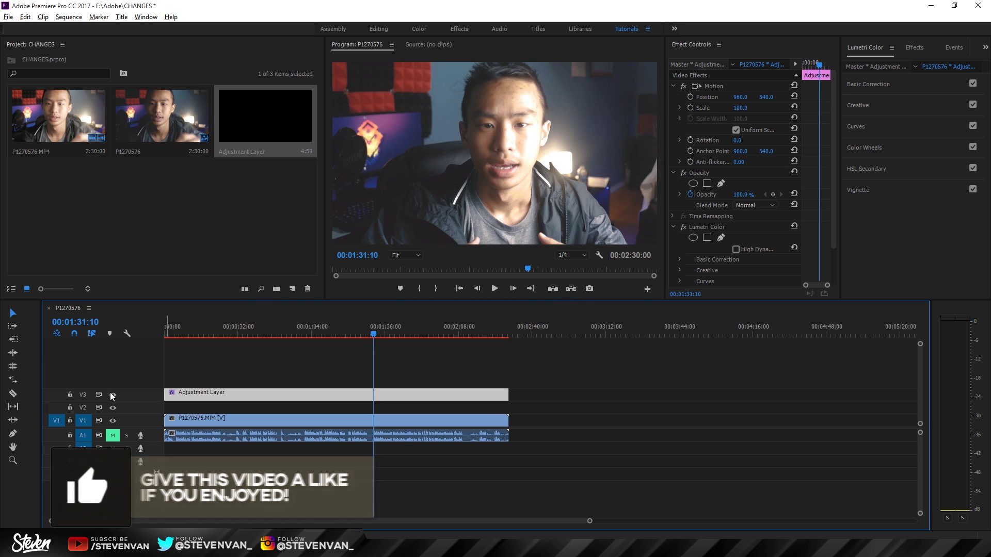
pyautogui.click(111, 395)
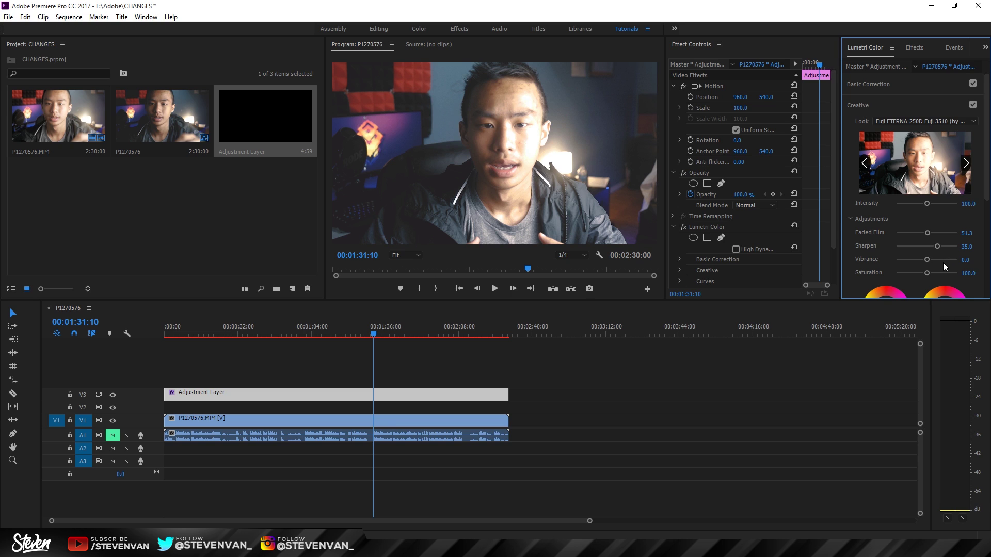
# - Raise Vibrance to 53.8 and settle Saturation at 78.6
pyautogui.click(942, 261)
pyautogui.moveTo(927, 272); pyautogui.dragTo(918, 273)
pyautogui.moveTo(925, 276); pyautogui.dragTo(927, 276)
pyautogui.scroll(-5, 851, 255)
# - Expand Curves and add a slightly raised midpoint to the RGB master curve
pyautogui.click(856, 227)
pyautogui.scroll(2, 914, 196)
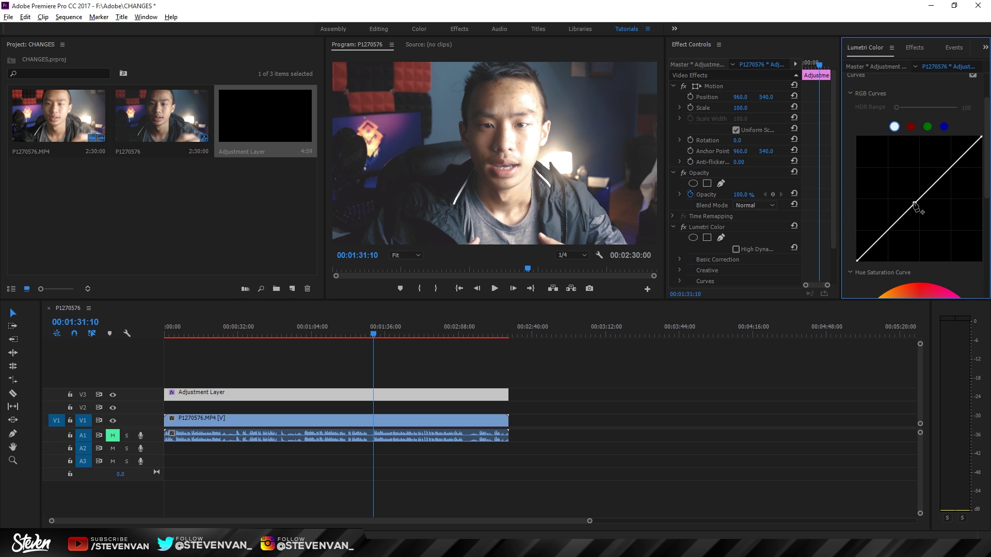
pyautogui.moveTo(913, 203); pyautogui.dragTo(911, 201)
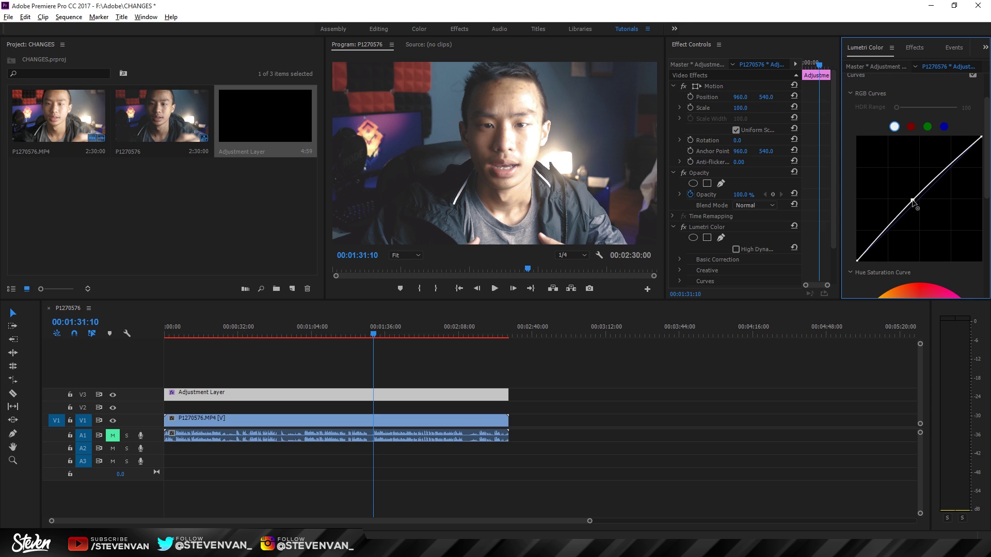